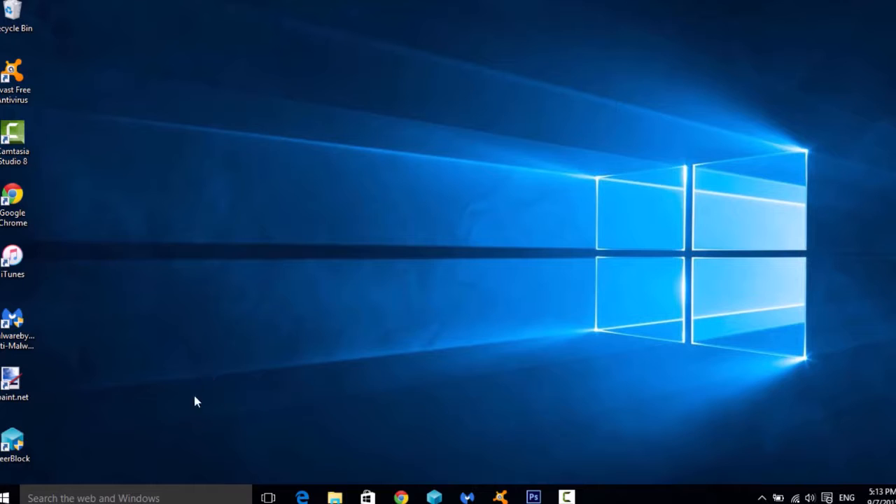
Search Windows for msconfig and open System Configuration
click(133, 496)
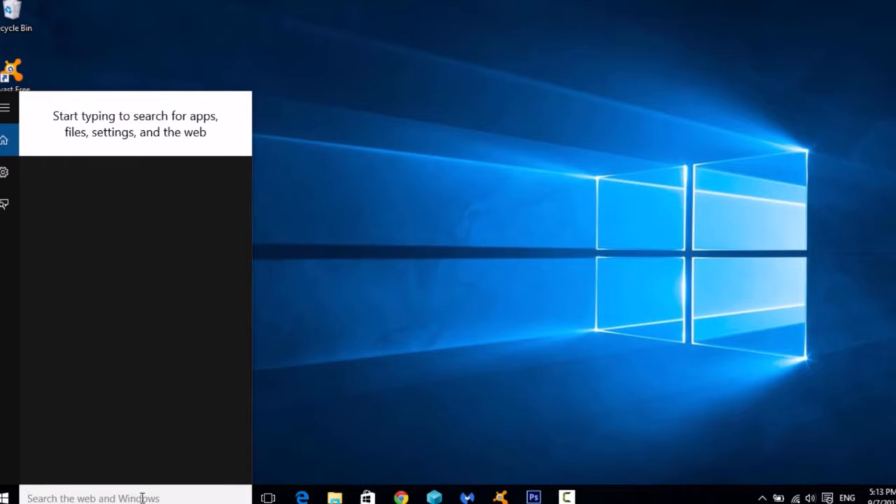
text(msconf)
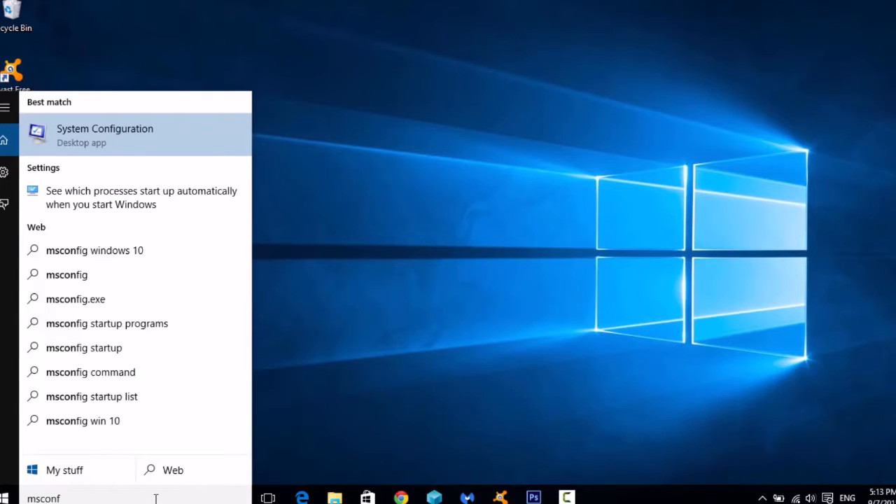
text(ig)
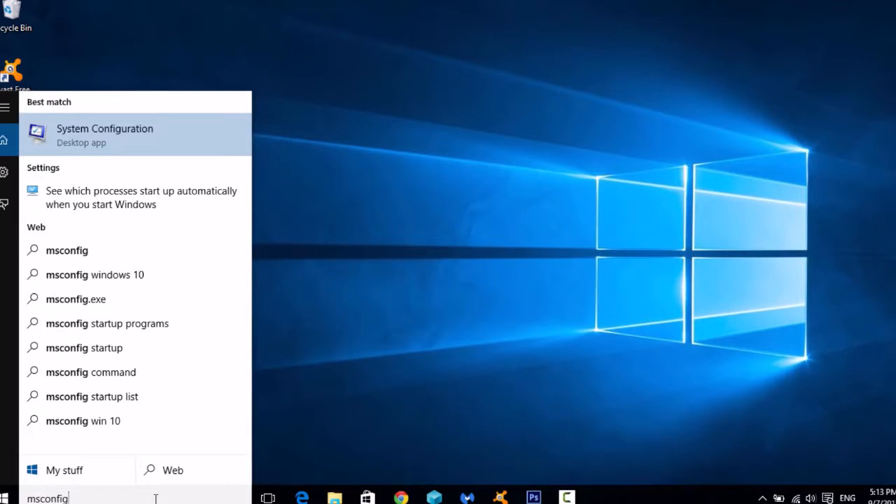
key(Return)
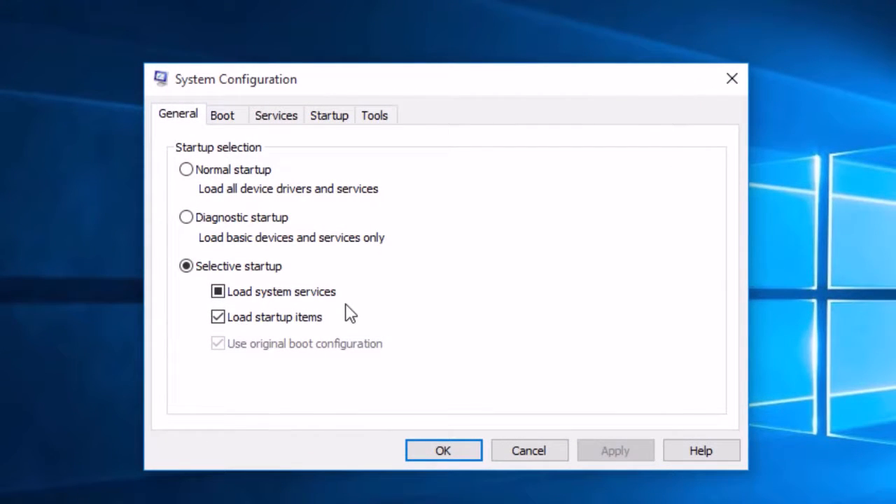
Examine the number of processors and maximum memory in the advanced boot options, and leave them without saving
click(231, 123)
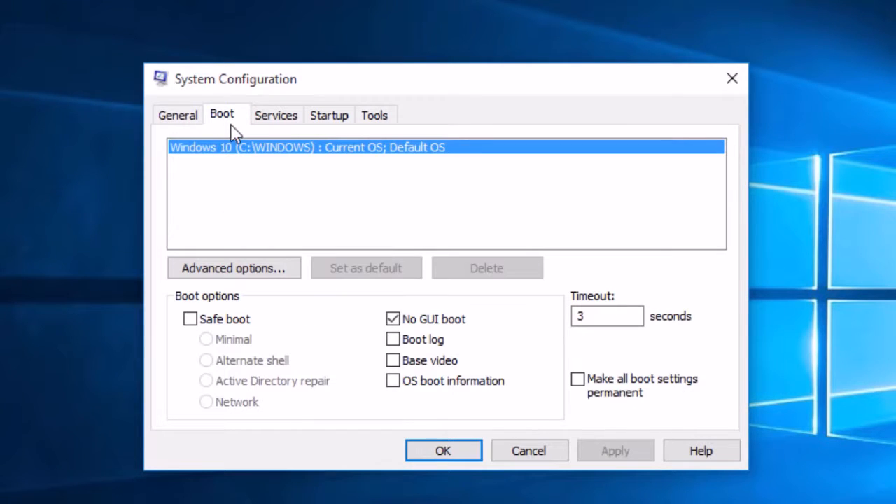
click(240, 270)
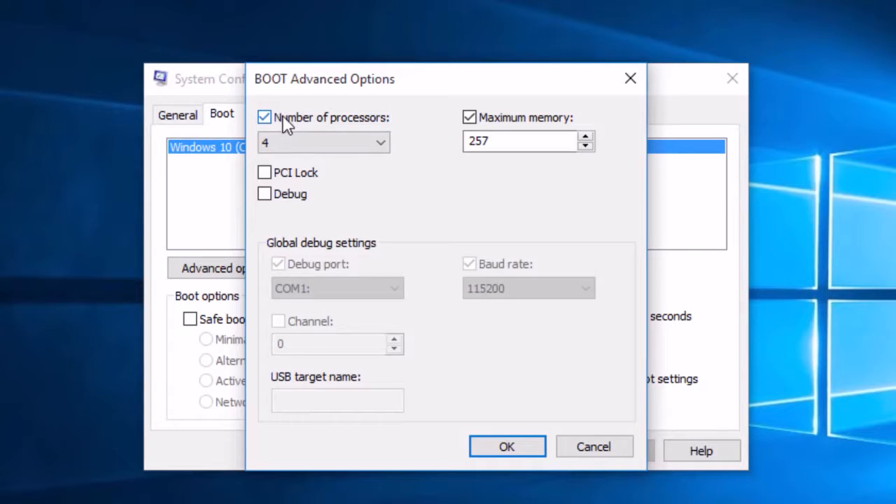
click(264, 117)
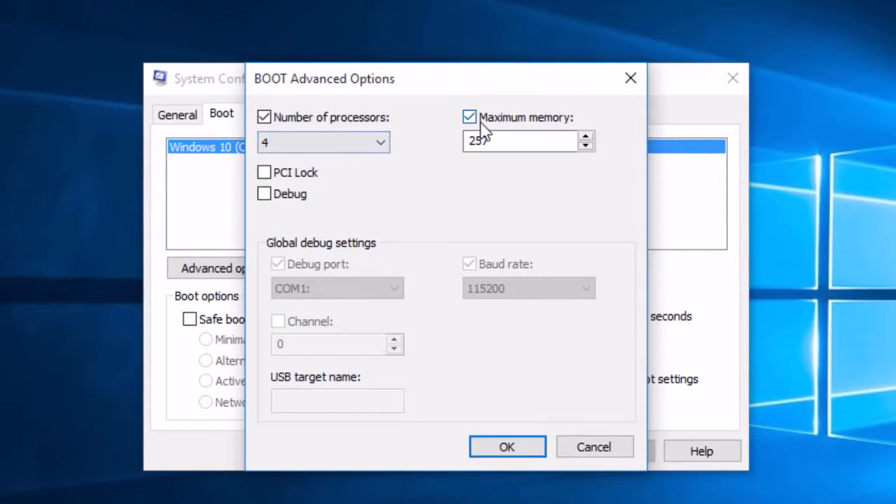
click(492, 140)
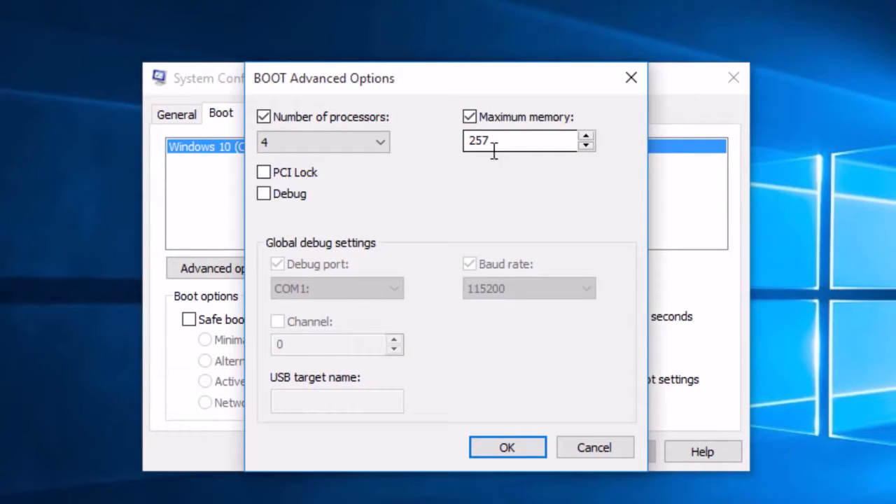
click(581, 455)
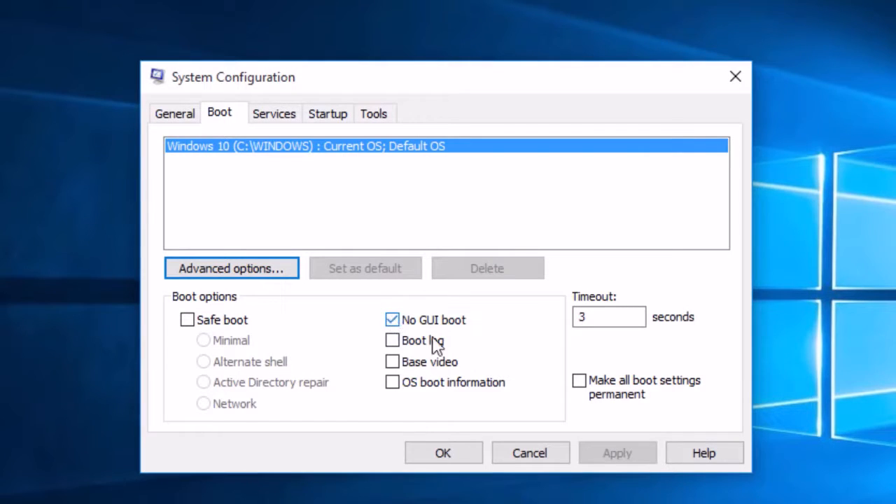
List only the non-Microsoft services in System Configuration by hiding all Microsoft services
click(288, 119)
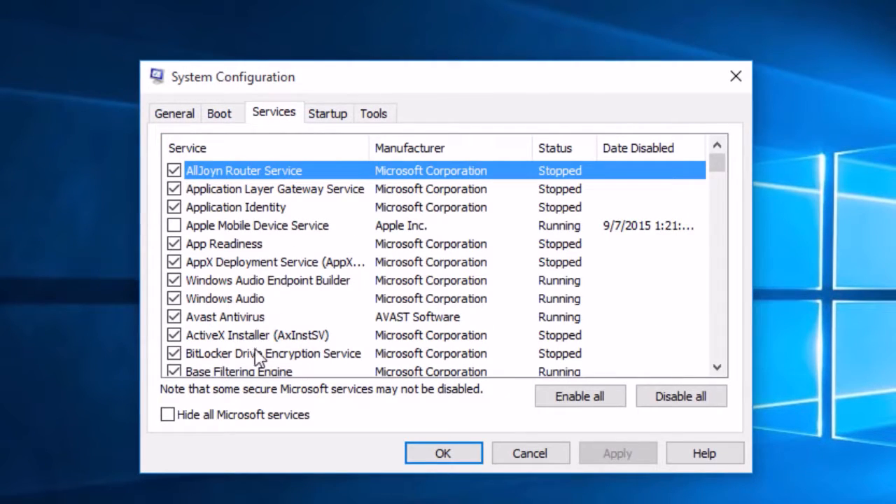
click(167, 417)
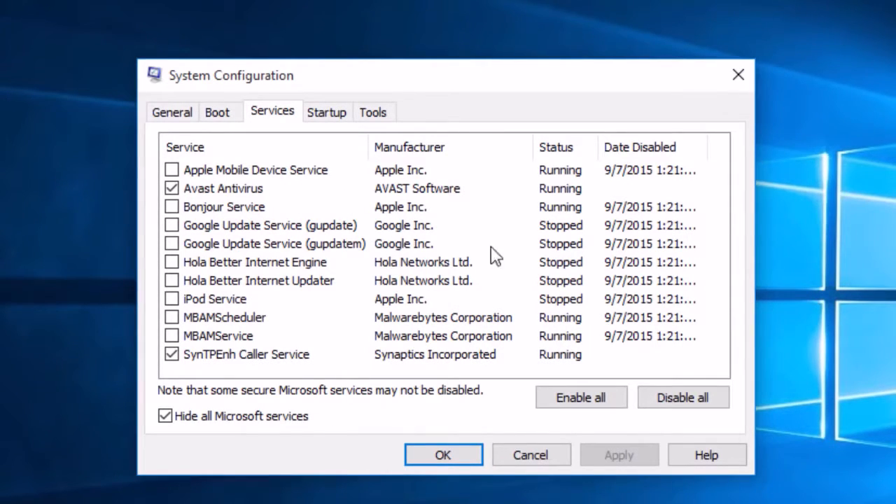
Review the startup programs in Task Manager via System Configuration, and close both windows
click(327, 115)
click(443, 175)
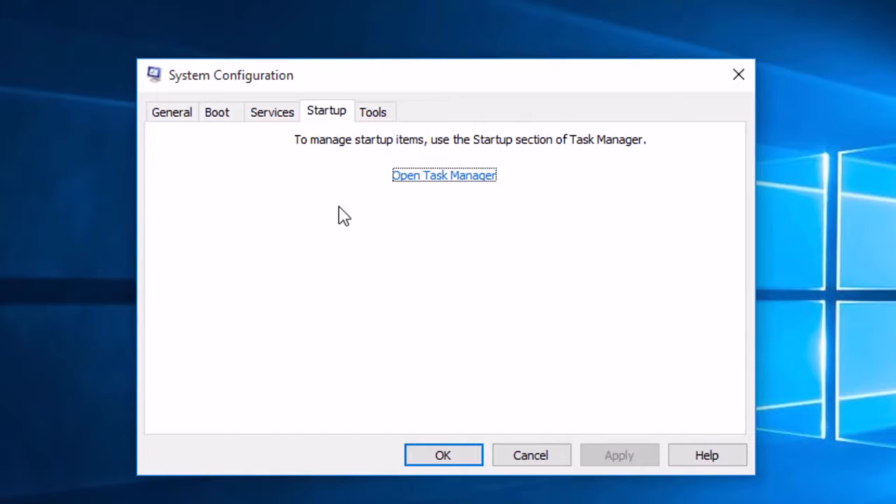
click(414, 176)
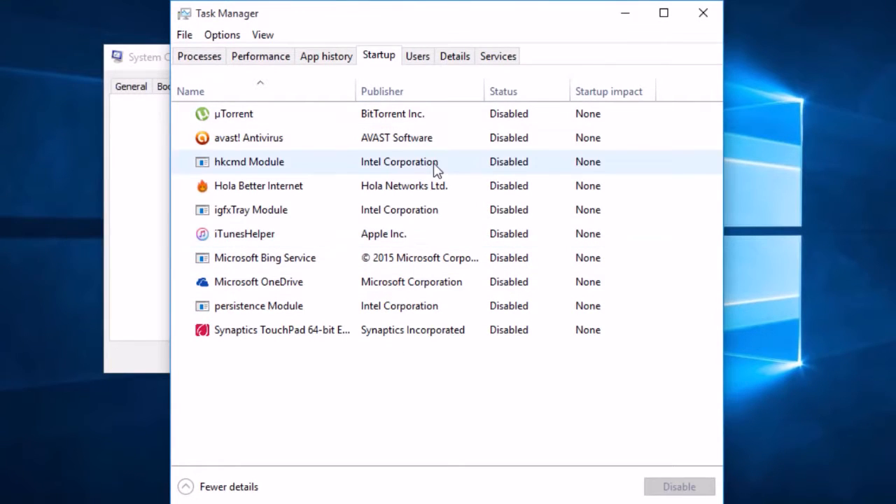
click(702, 13)
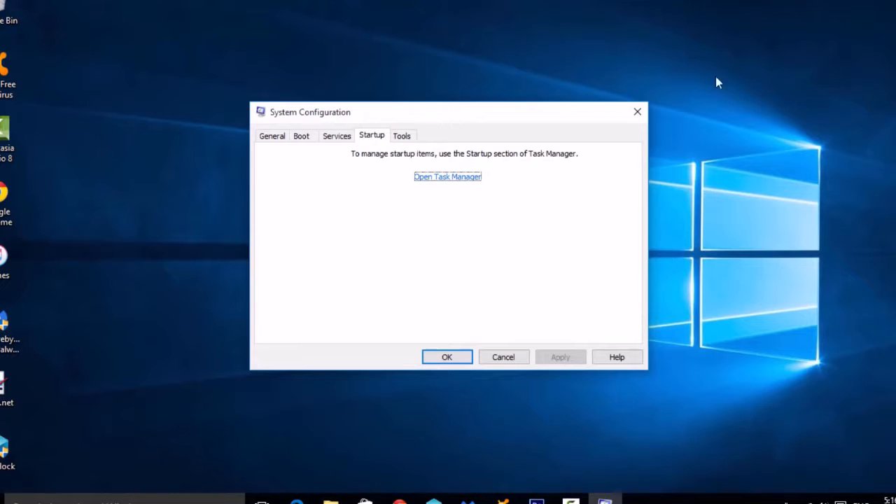
click(637, 112)
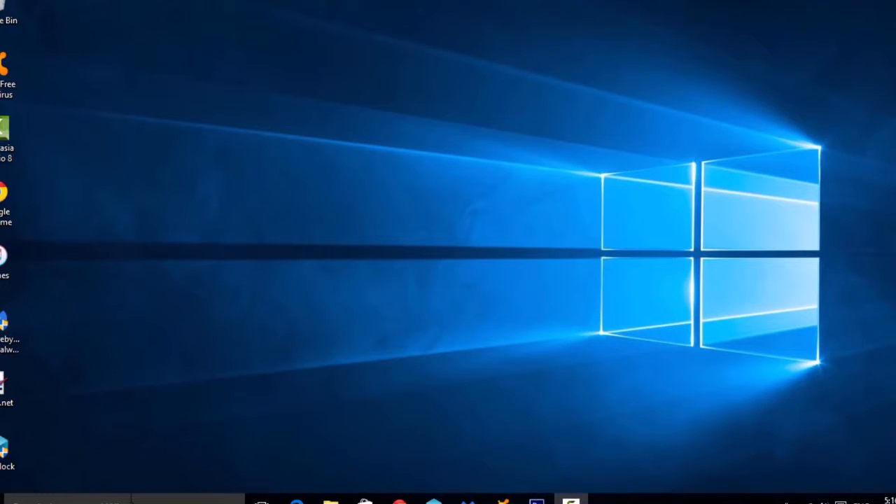
click(131, 499)
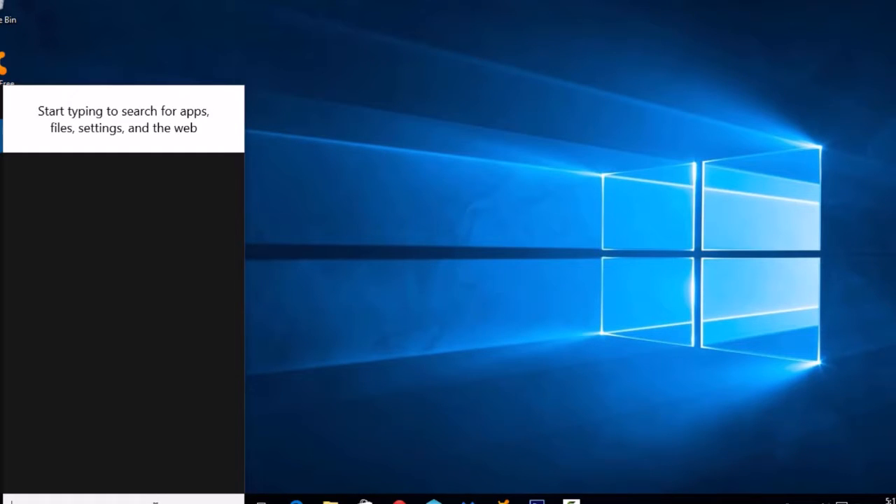
text(system)
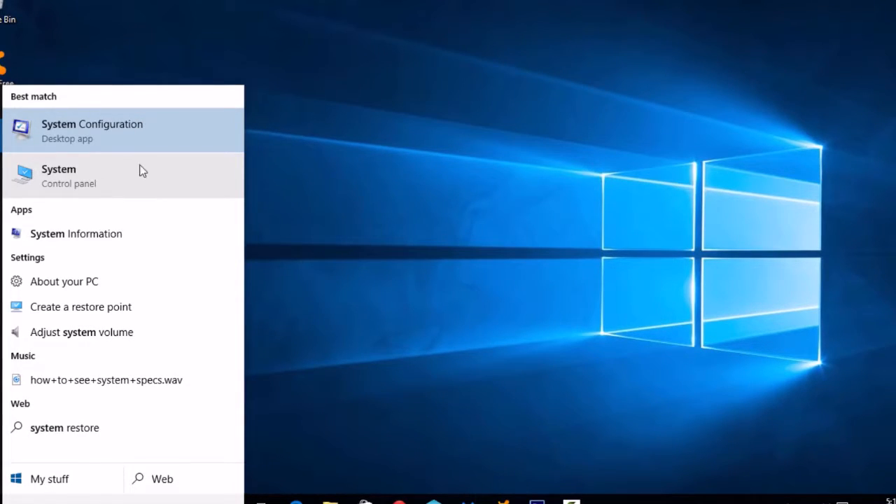
click(70, 175)
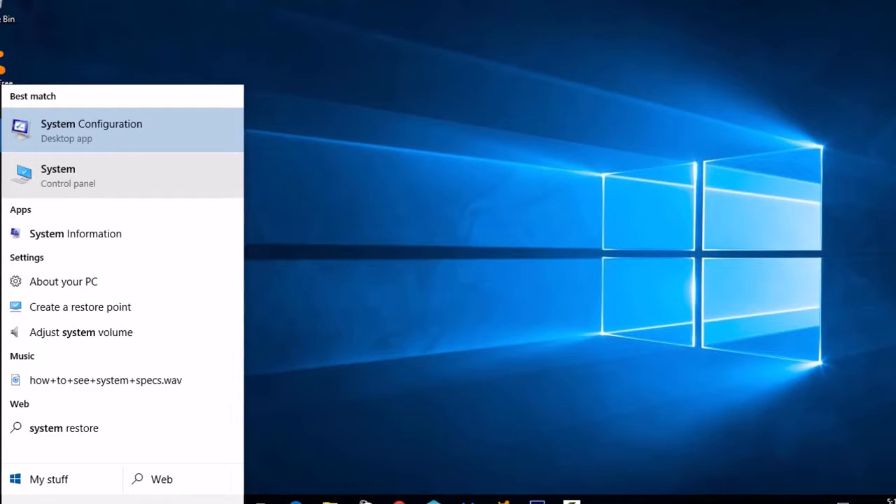
key(Escape)
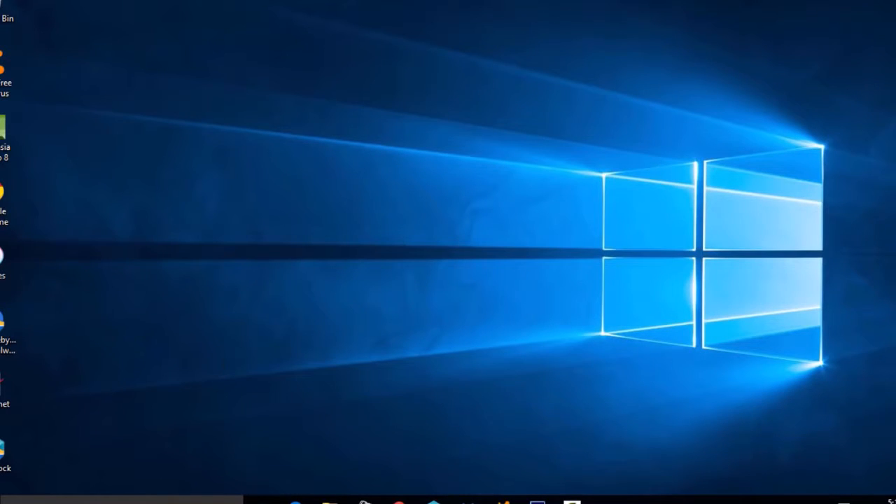
Open the properties of This PC from File Explorer and bring up the Performance Options in the advanced system settings
click(329, 500)
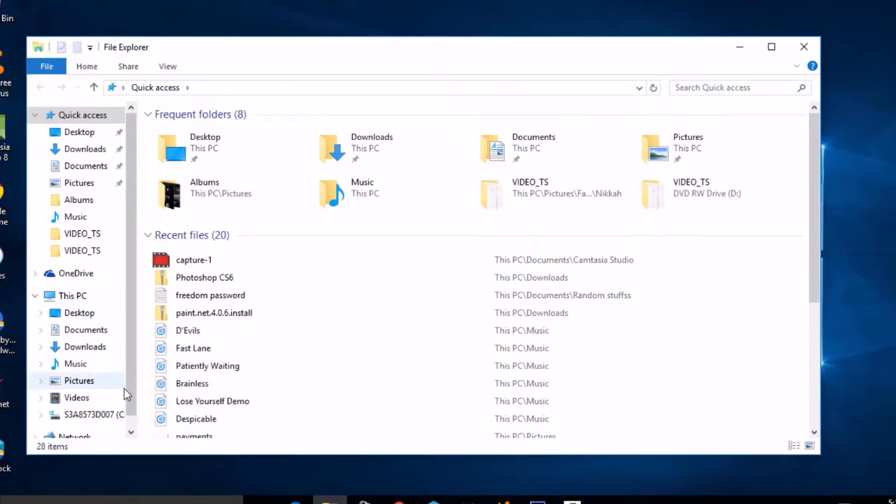
right_click(95, 308)
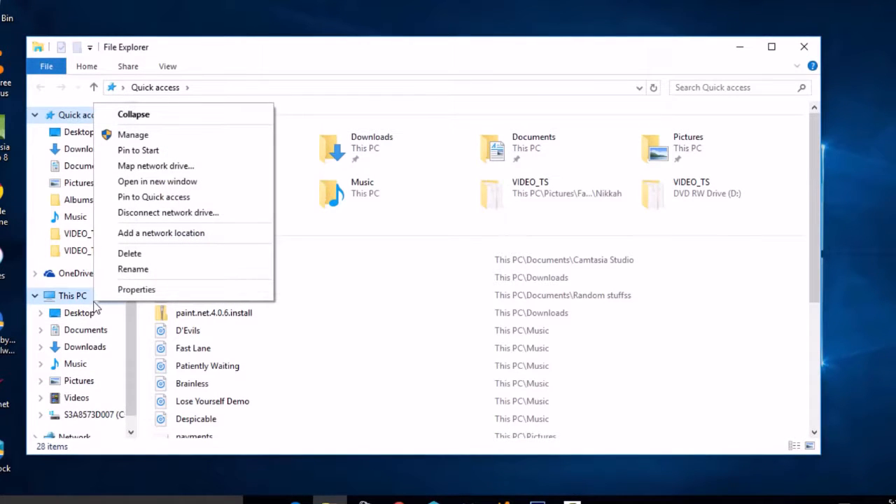
click(115, 292)
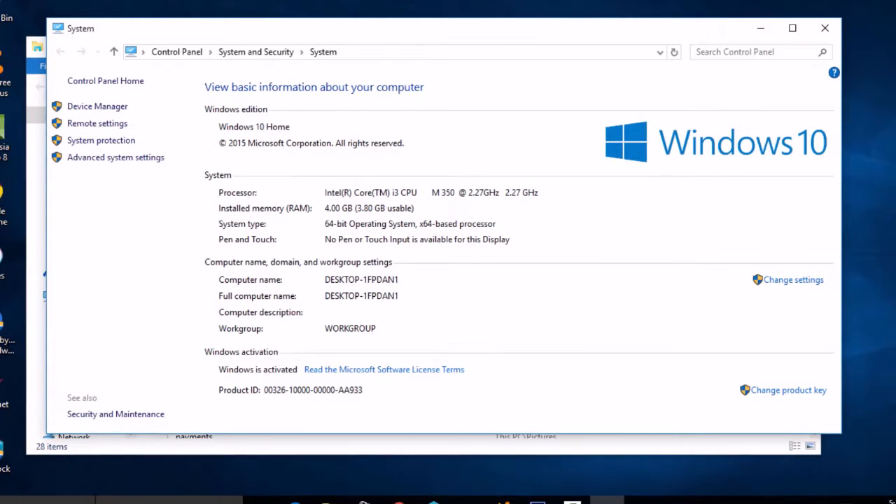
click(114, 160)
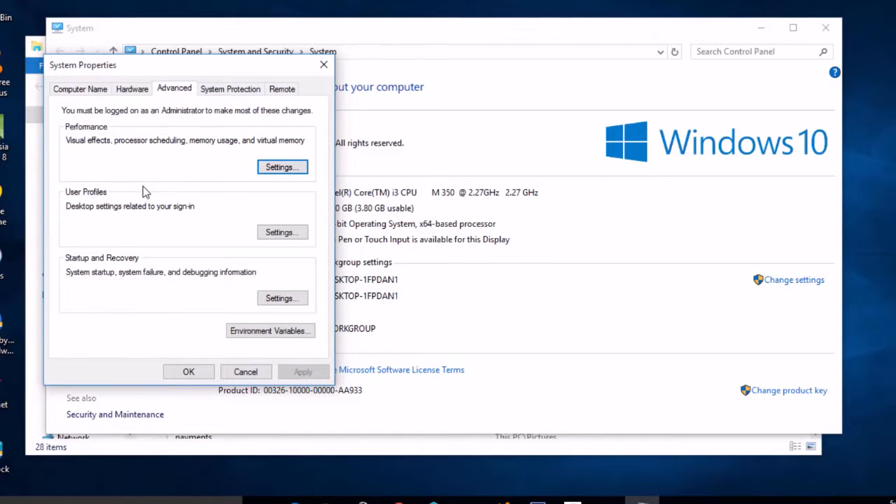
click(268, 168)
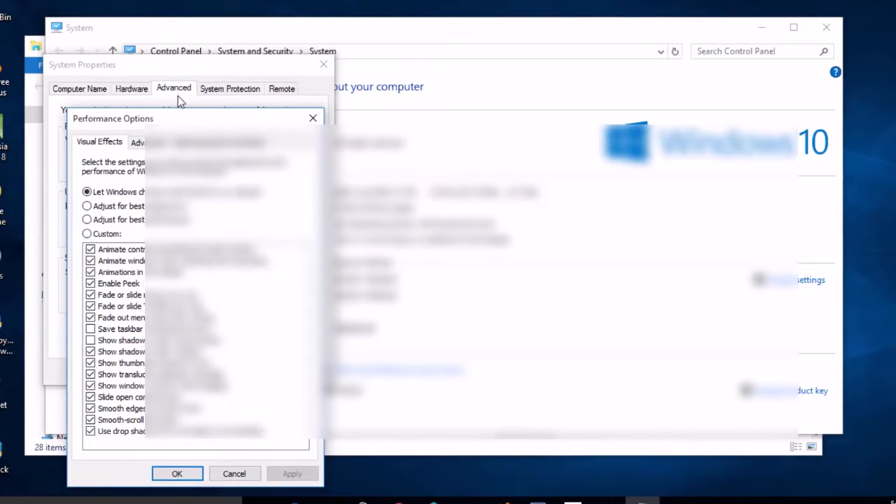
Try the visual effects presets for best performance and Windows' own choice, discard the changes, and close the System window
click(88, 221)
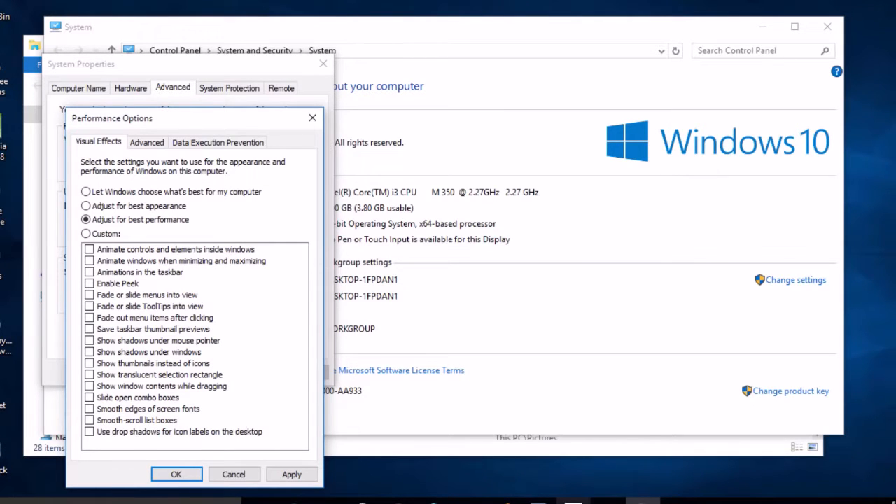
mouse_move(573, 498)
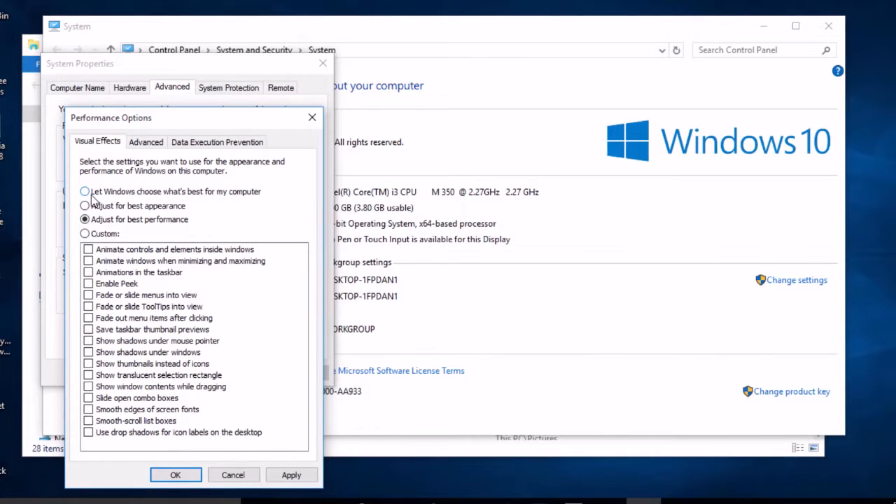
click(86, 192)
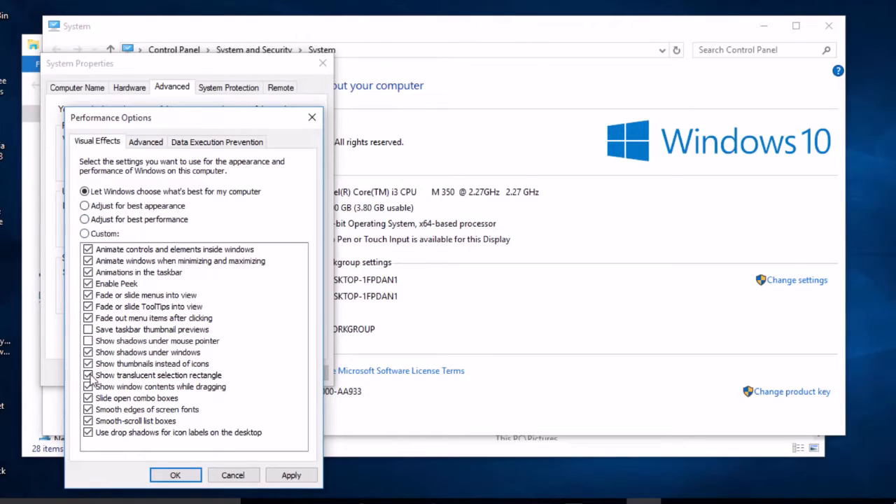
click(85, 219)
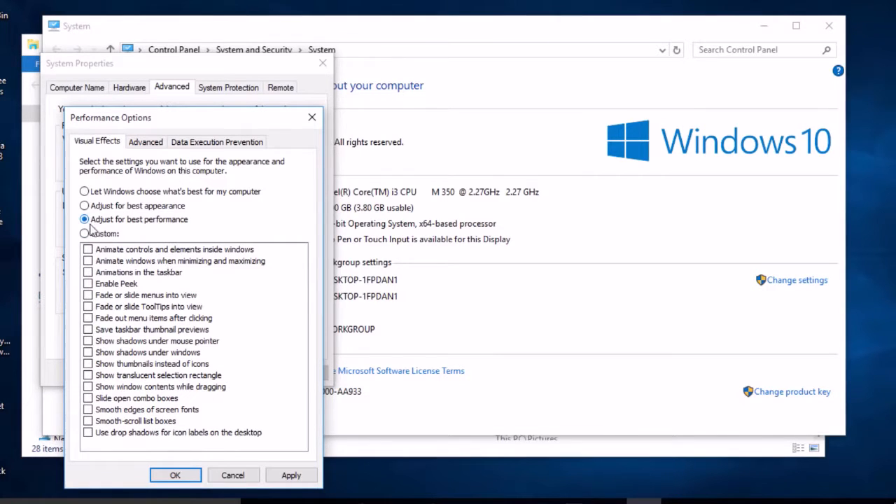
click(233, 475)
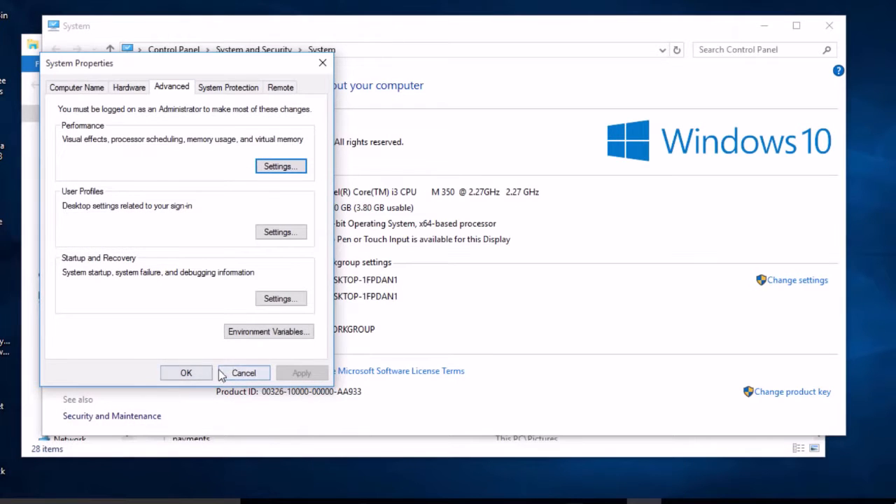
click(244, 372)
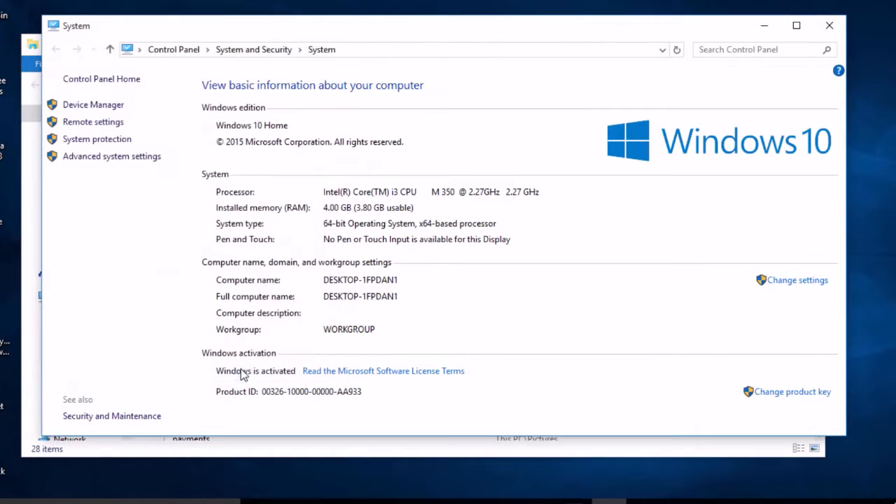
click(830, 28)
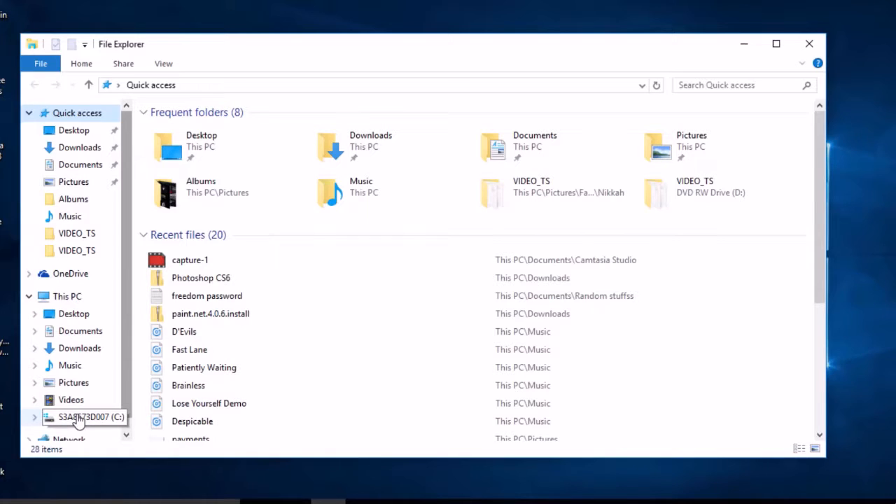
Open the properties of the C: drive under This PC and start Disk Cleanup for it
click(54, 299)
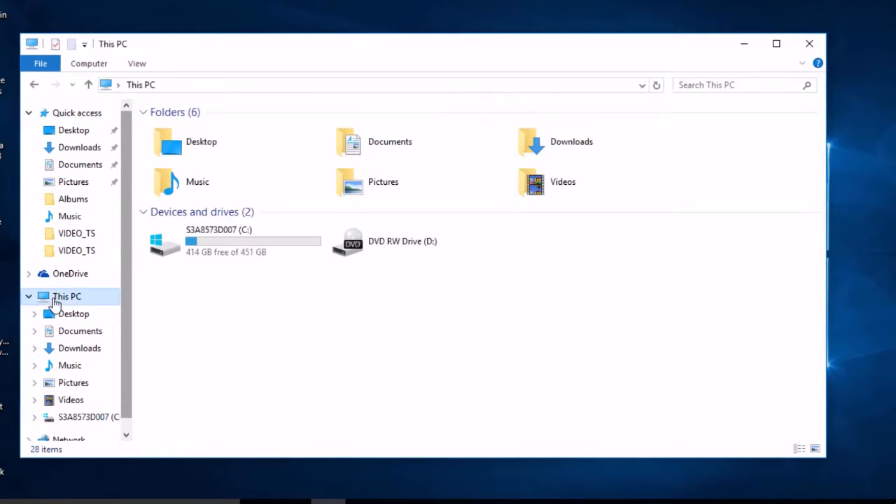
right_click(193, 243)
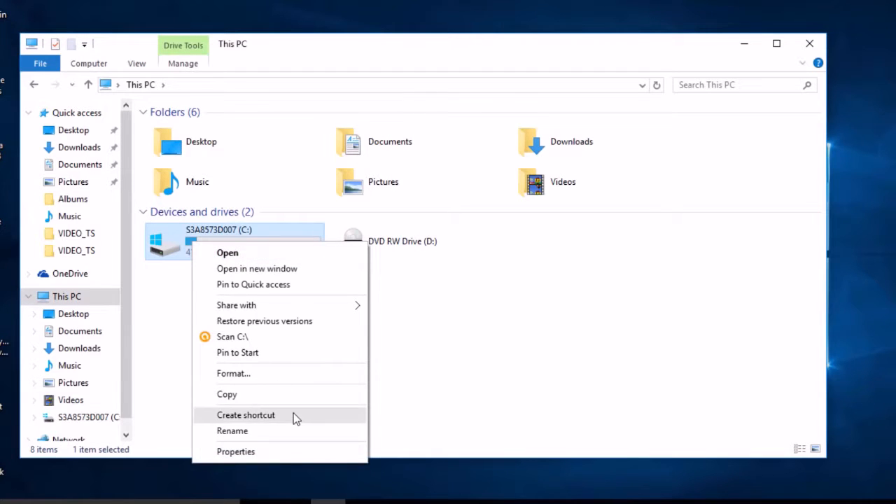
click(294, 452)
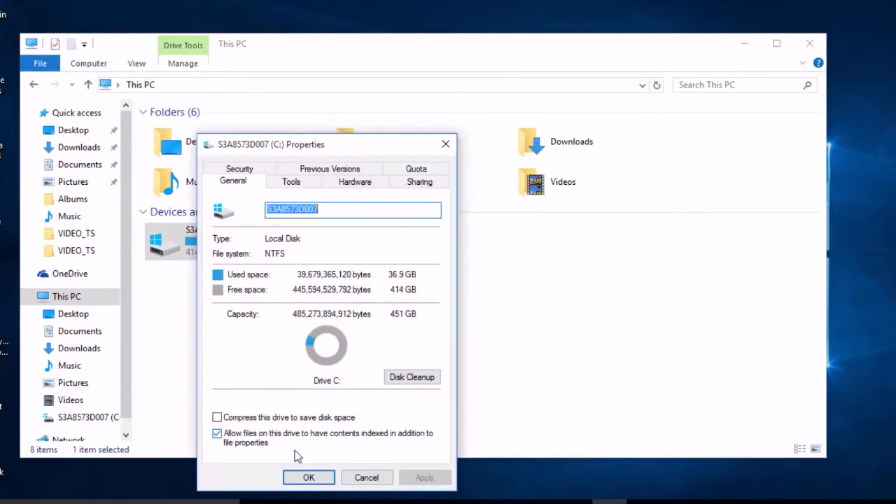
click(416, 380)
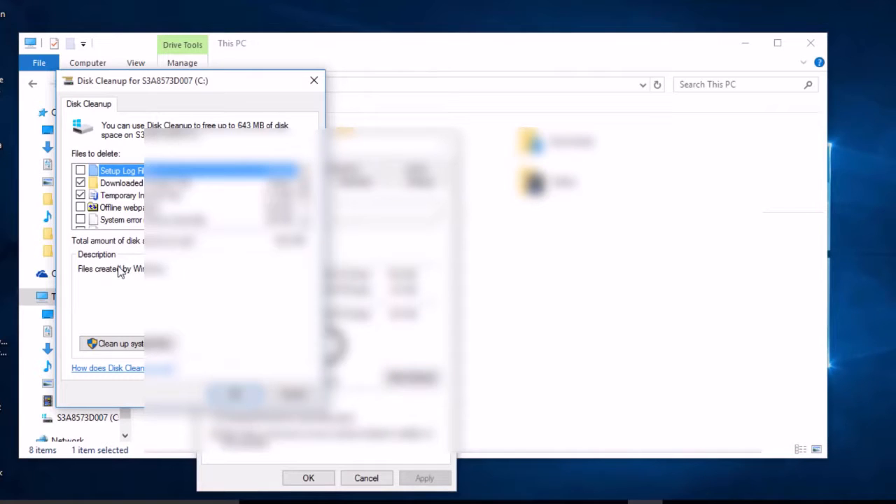
Review the file categories in Disk Cleanup for the C: drive, try changing the Recycle Bin and Temporary files selections, and cancel the cleanup
scroll(99, 209, down, 2)
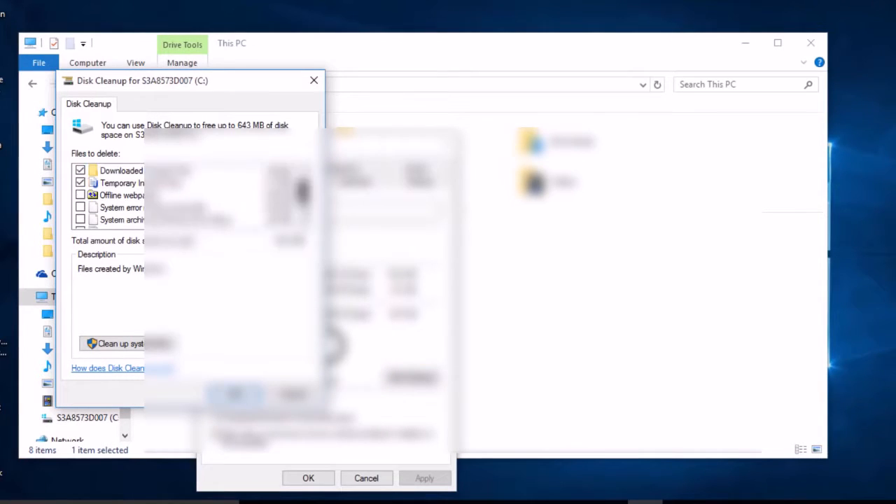
click(81, 195)
click(82, 208)
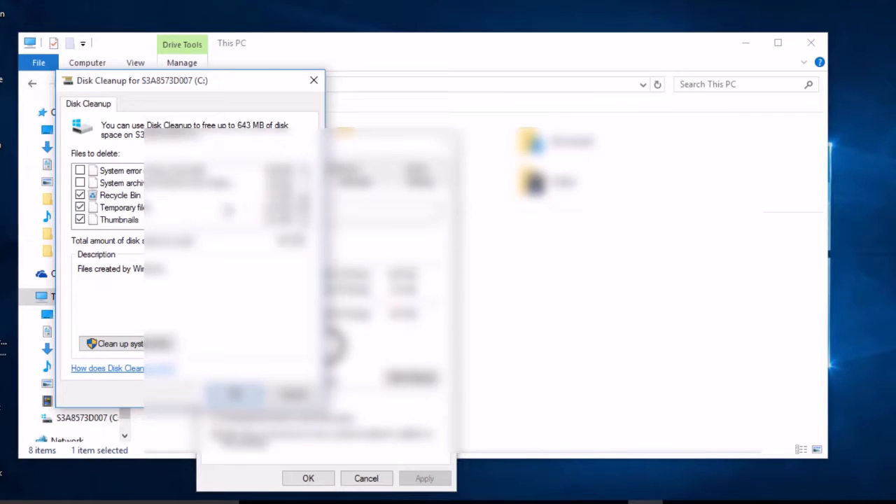
drag(299, 210, 303, 194)
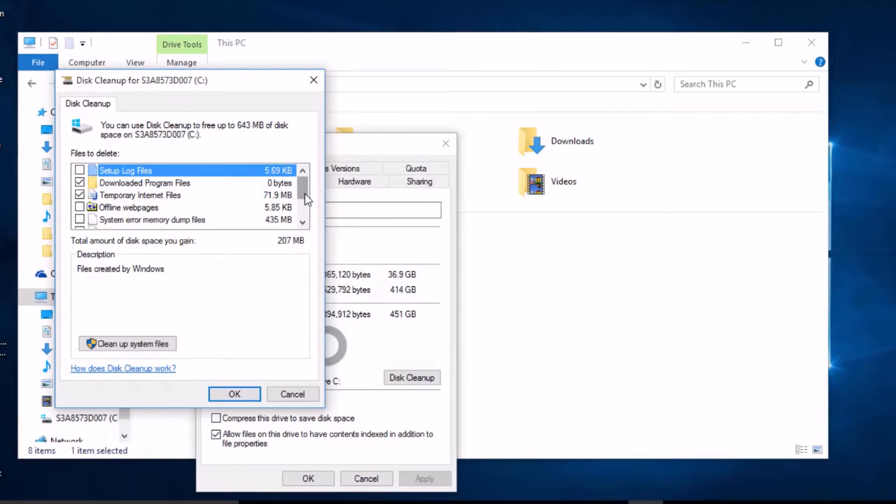
drag(303, 194, 304, 212)
click(79, 207)
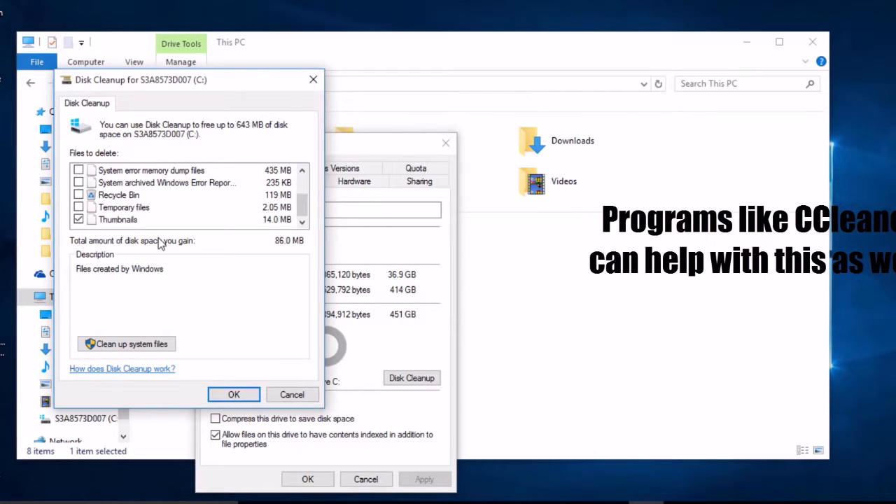
click(79, 195)
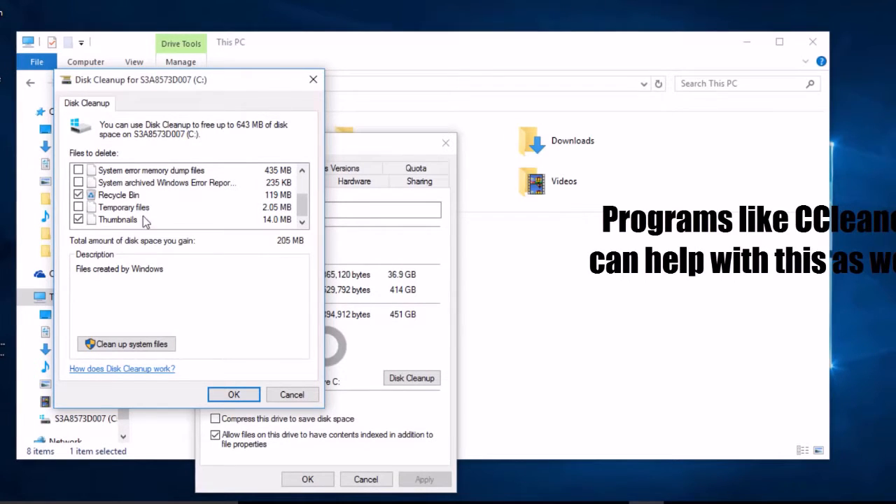
click(293, 396)
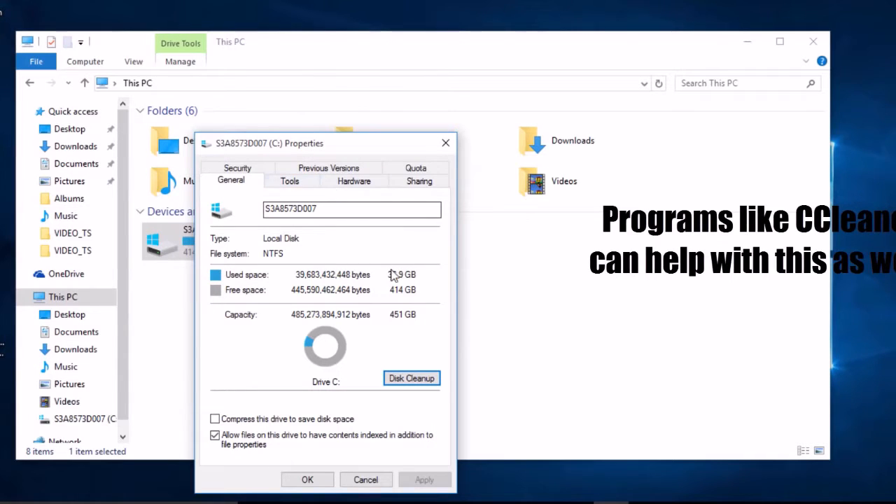
Review the error checking and drive optimization tools in the C: drive's properties, and close all open windows
click(410, 378)
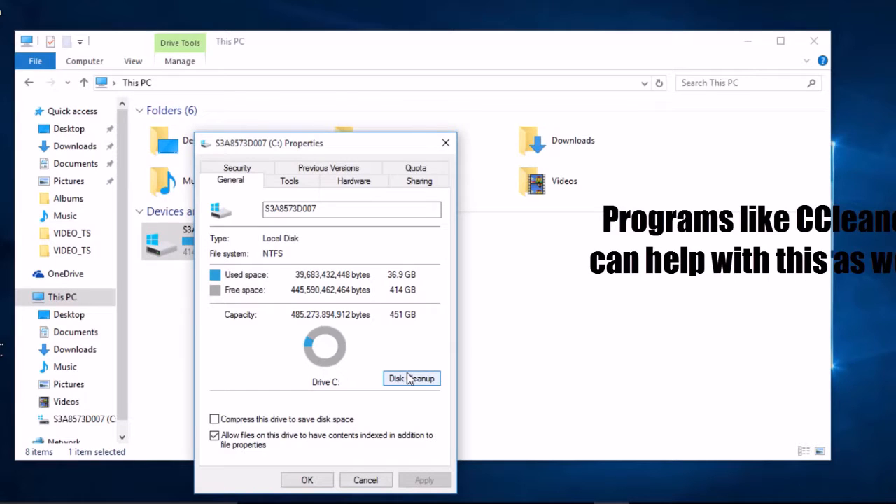
click(295, 181)
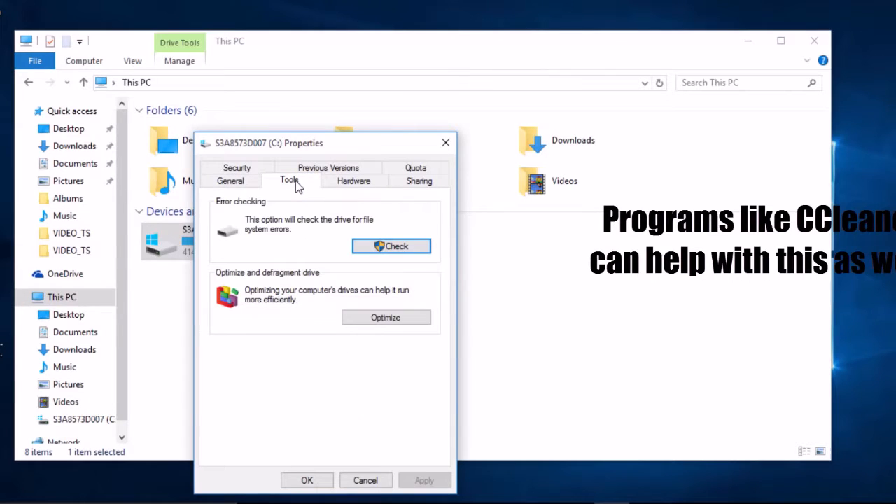
click(382, 244)
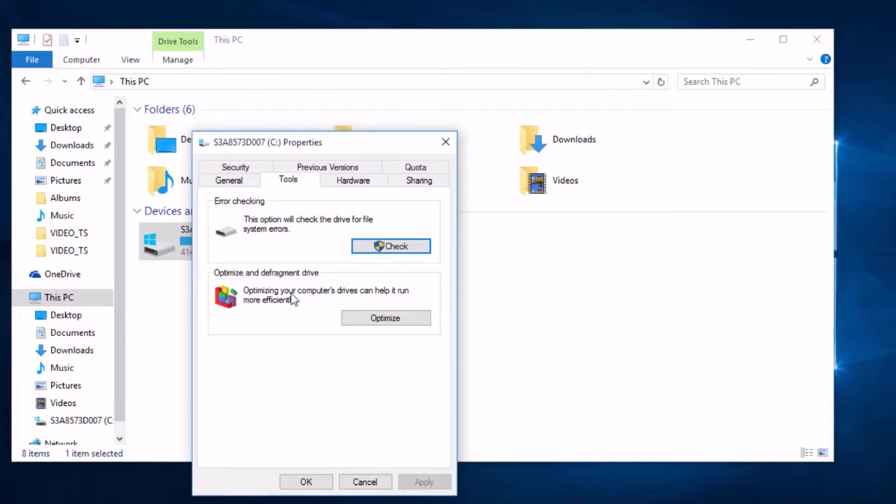
click(372, 325)
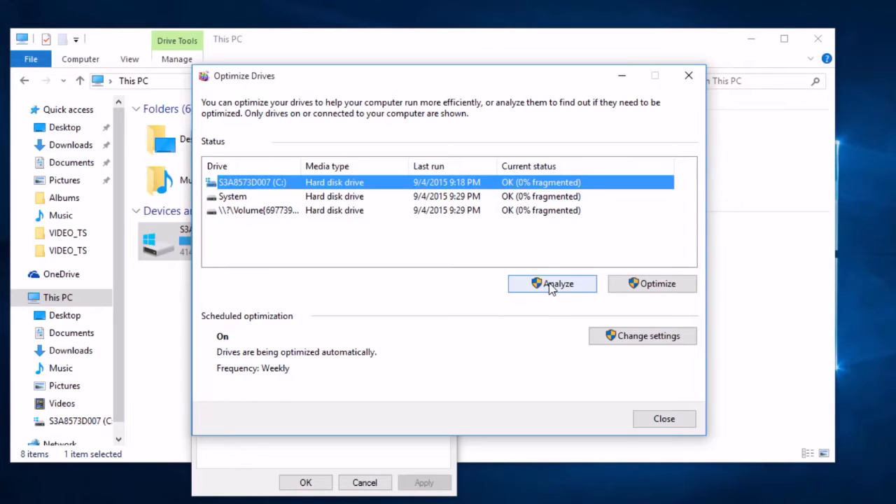
click(665, 418)
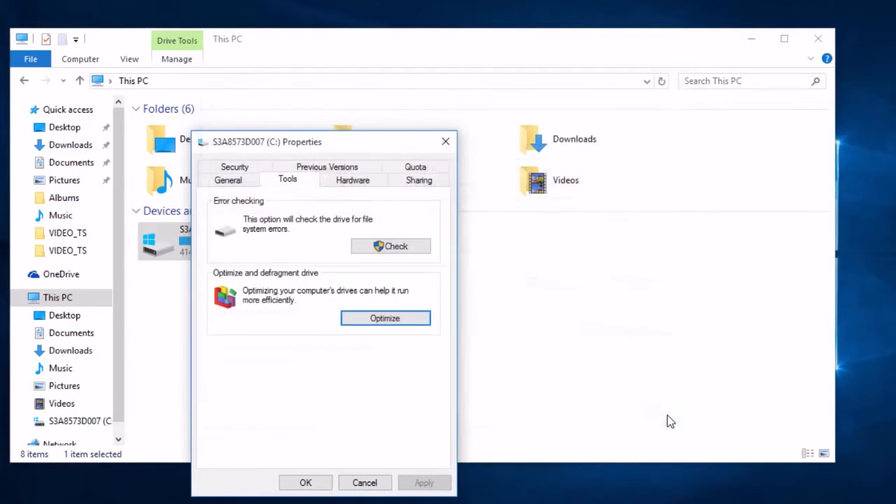
click(445, 141)
click(822, 48)
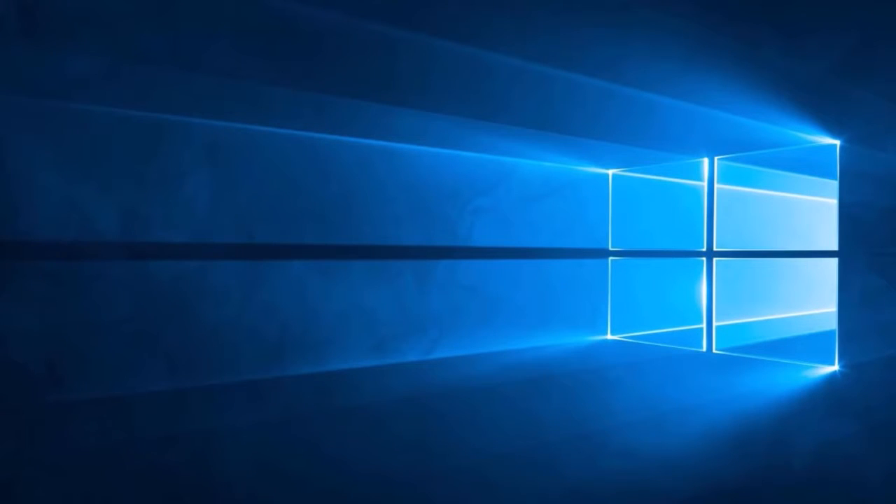
Search Windows for "recovery", view the Reset this PC and Advanced startup choices in Recovery options, and close the window
key(super)
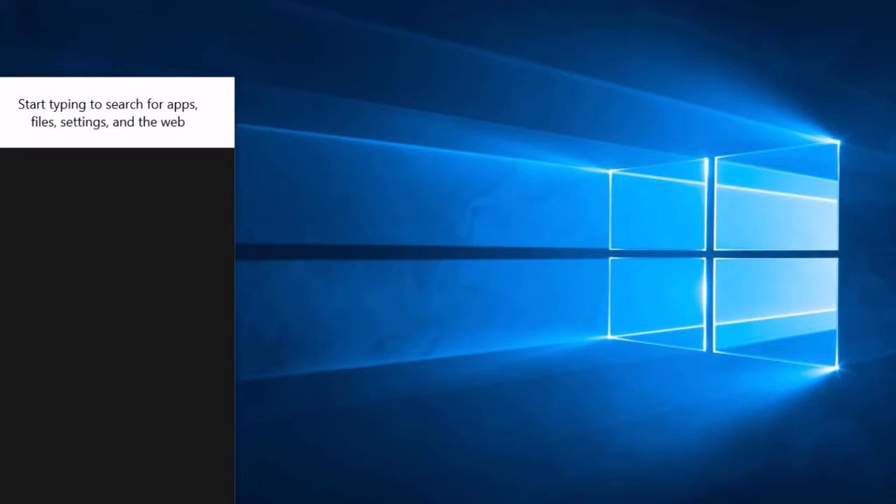
text(recovery)
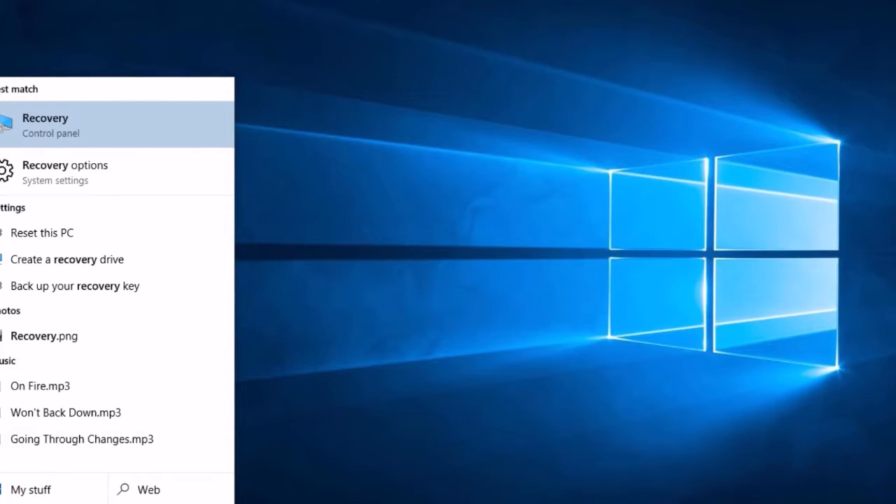
click(91, 175)
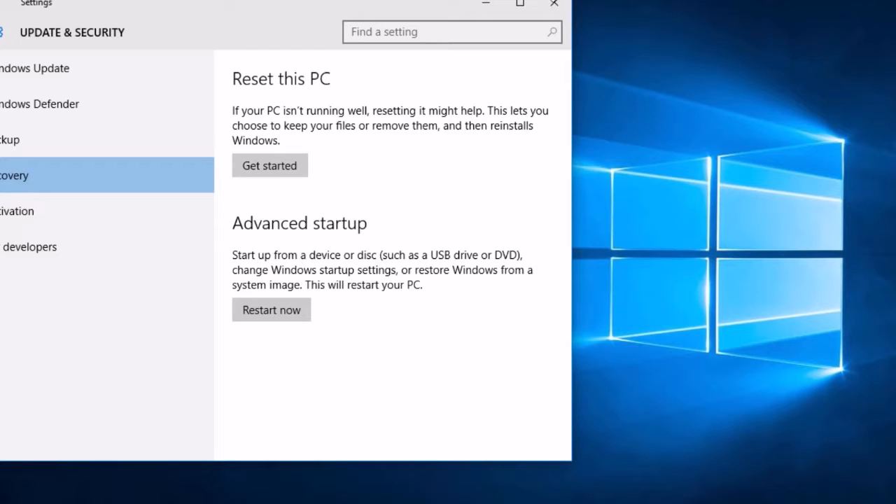
click(554, 5)
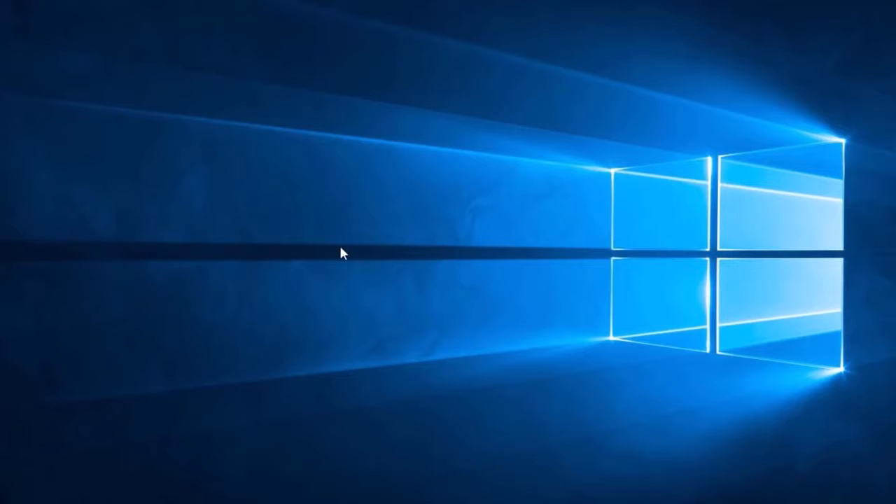
Look through the available screen resolutions in the desktop's advanced display settings, keep the current one, and close the window
right_click(439, 232)
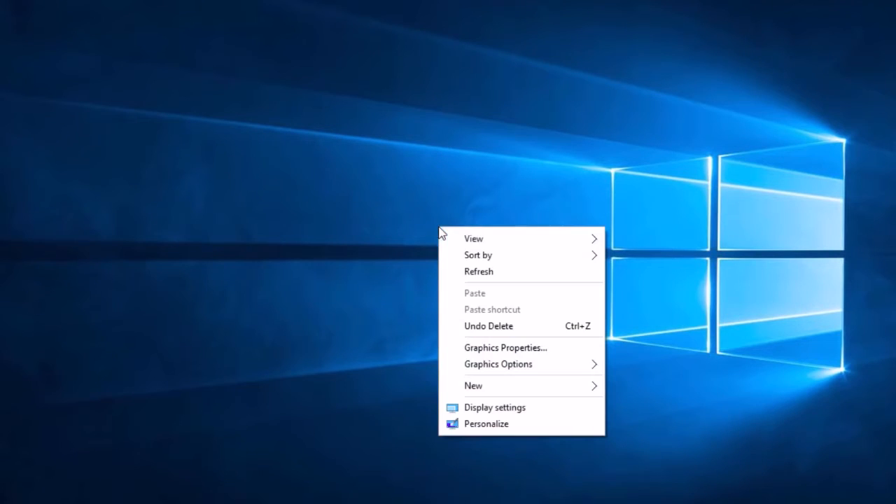
click(524, 406)
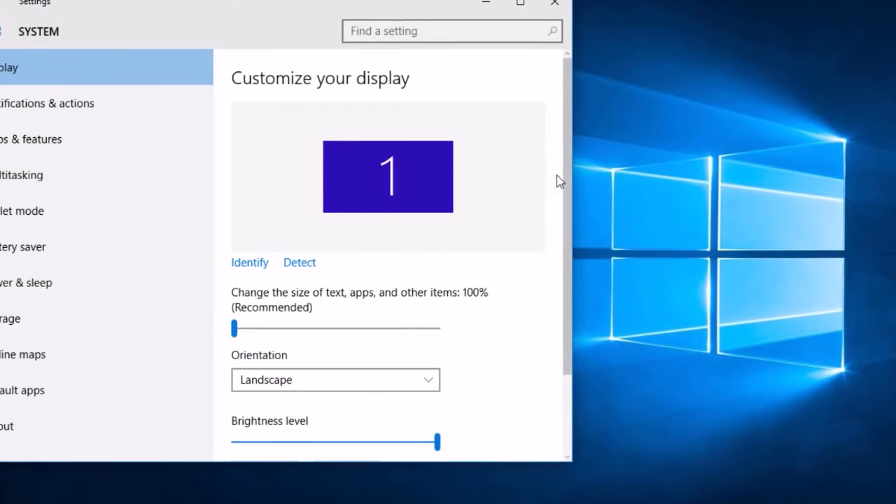
drag(564, 176, 569, 268)
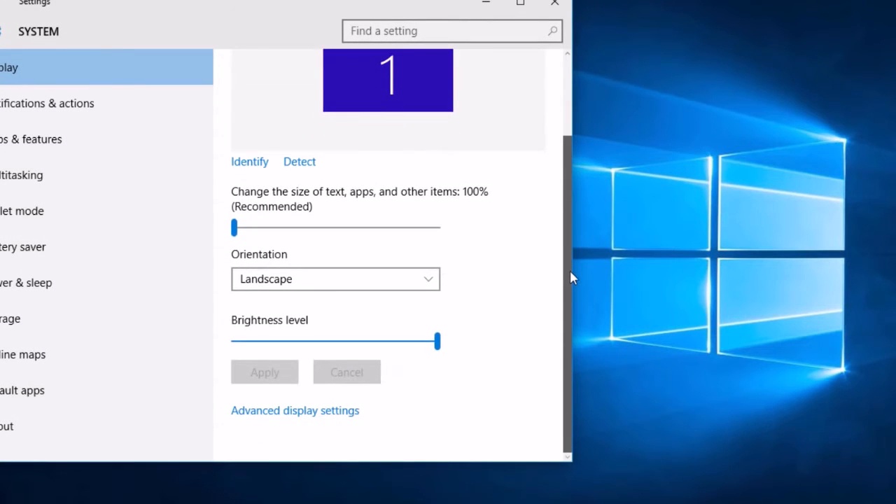
click(327, 416)
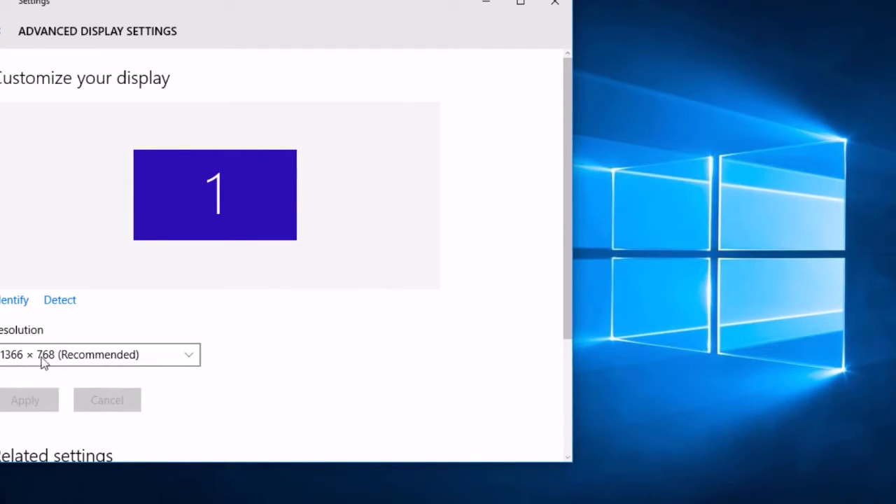
click(67, 359)
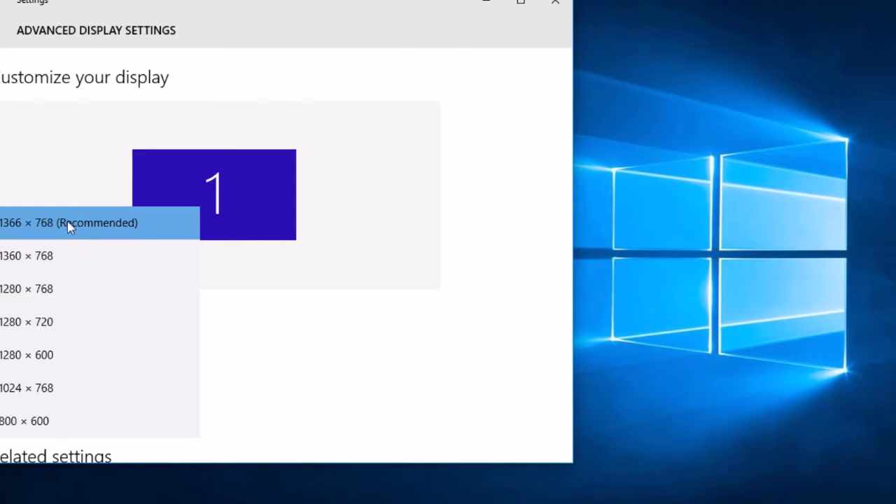
click(281, 334)
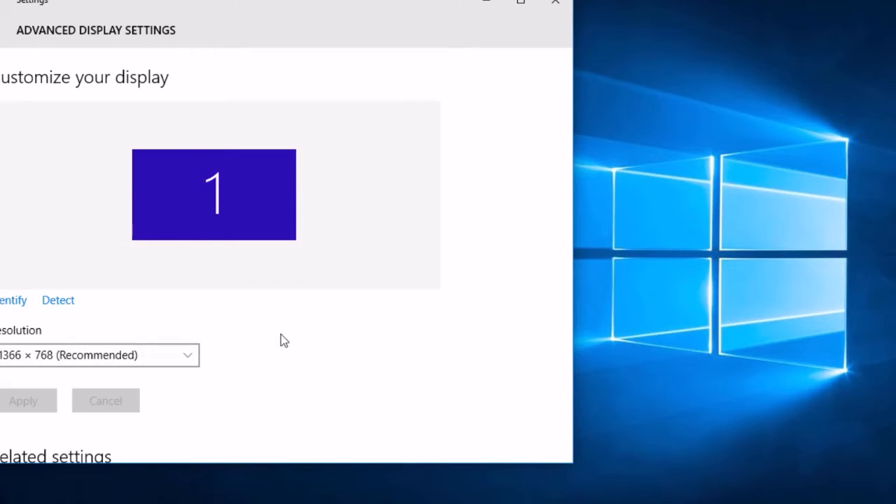
click(555, 6)
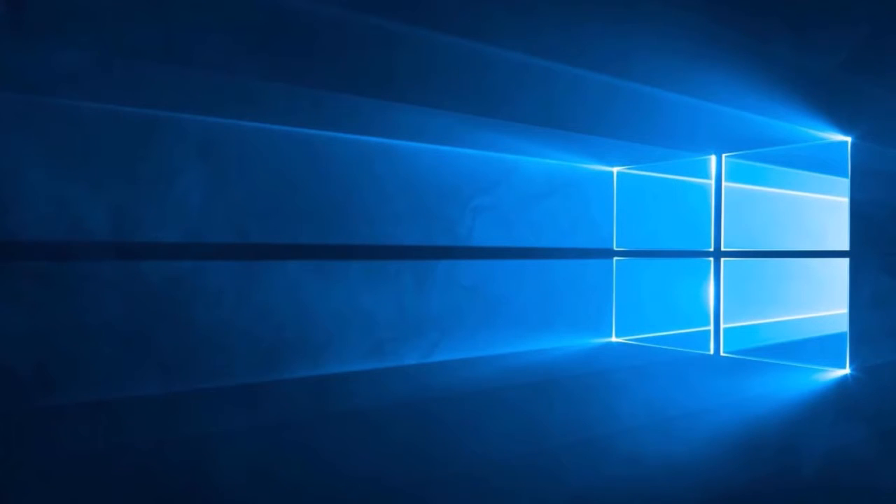
key(super+s)
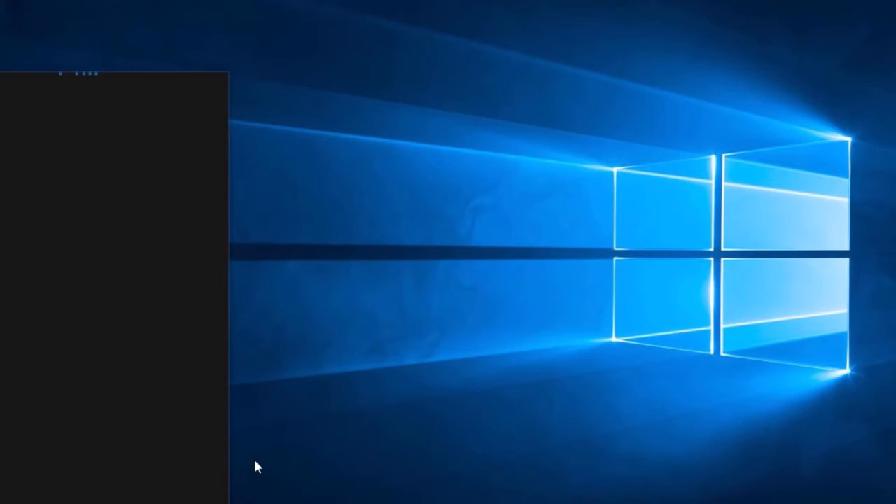
text(djskahjkdsahk)
key(BackSpace)
key(BackSpace)
key(BackSpace)
key(BackSpace)
key(BackSpace)
key(BackSpace)
key(BackSpace)
key(BackSpace)
key(BackSpace)
key(BackSpace)
key(BackSpace)
key(BackSpace)
key(BackSpace)
click(254, 461)
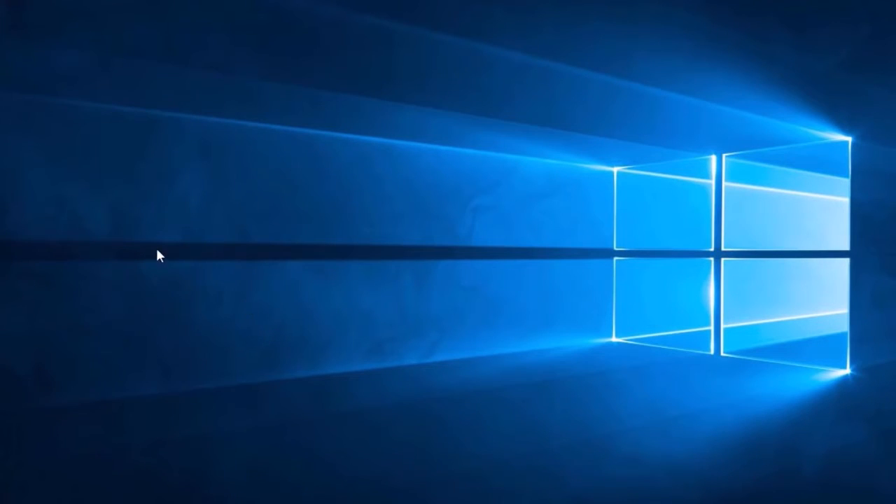
right_click(126, 68)
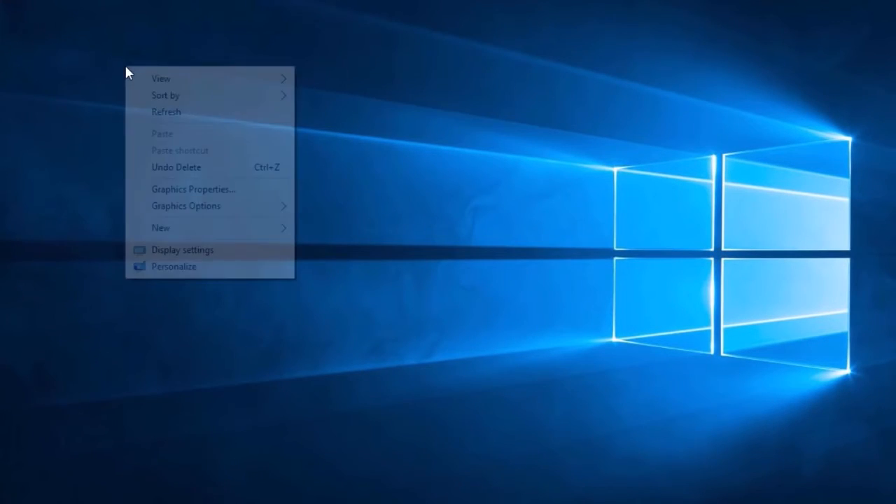
mouse_move(245, 229)
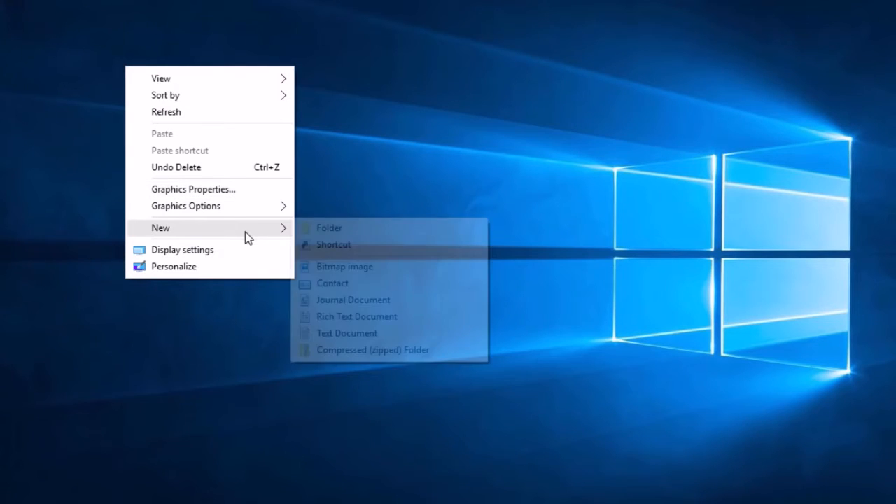
click(377, 172)
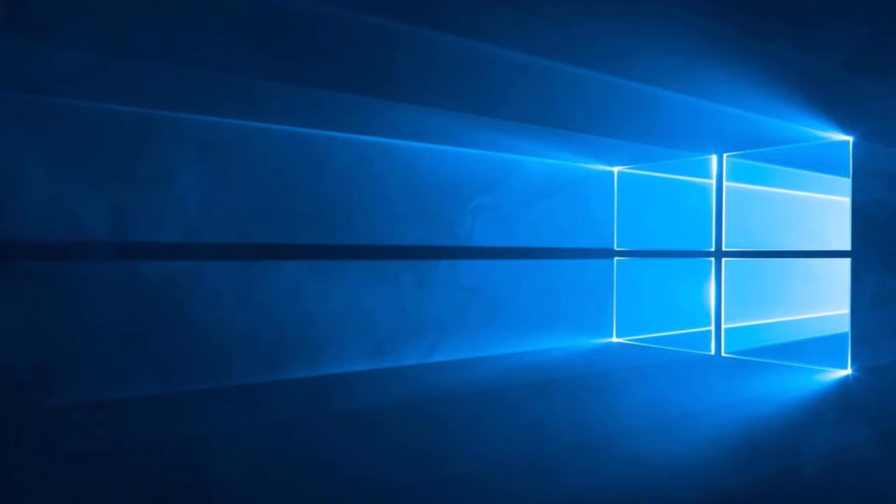
Hide the desktop icons through the desktop's view options and turn them back on
right_click(411, 218)
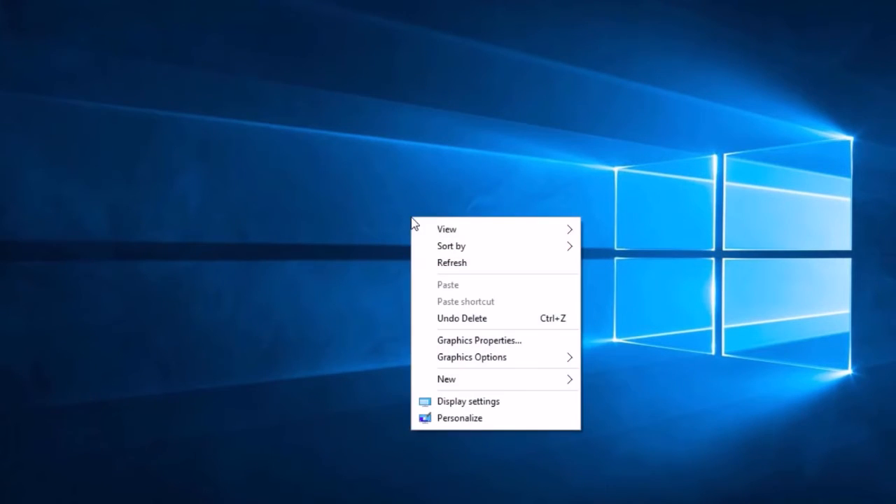
click(393, 190)
right_click(390, 191)
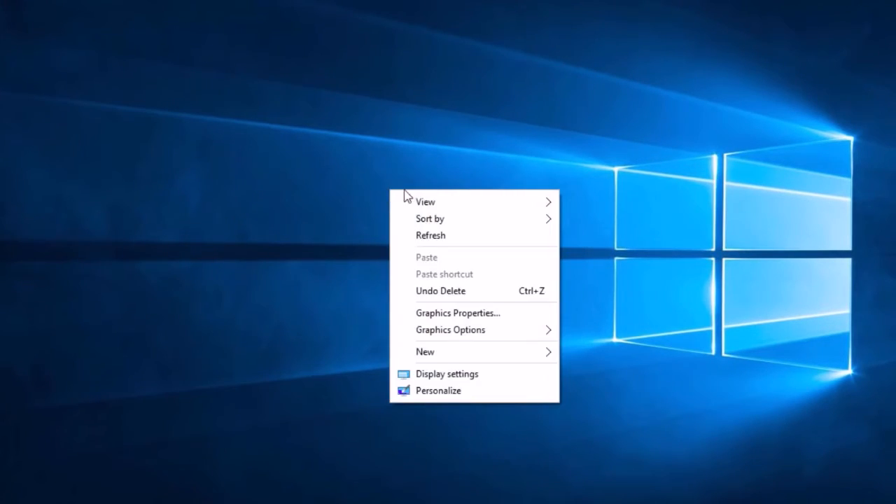
mouse_move(469, 195)
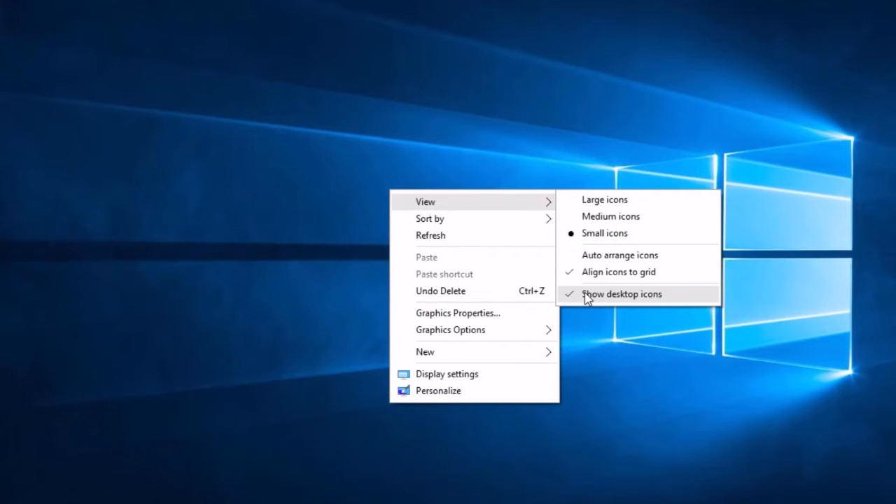
click(585, 295)
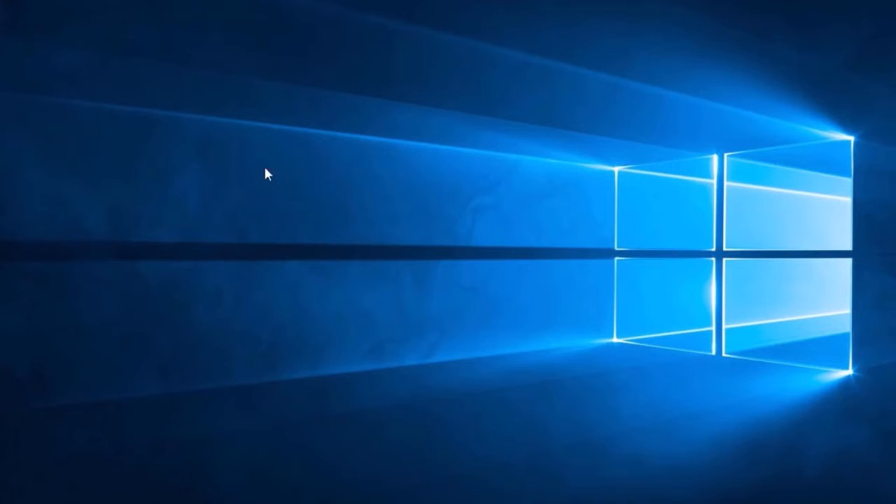
right_click(410, 163)
mouse_move(450, 177)
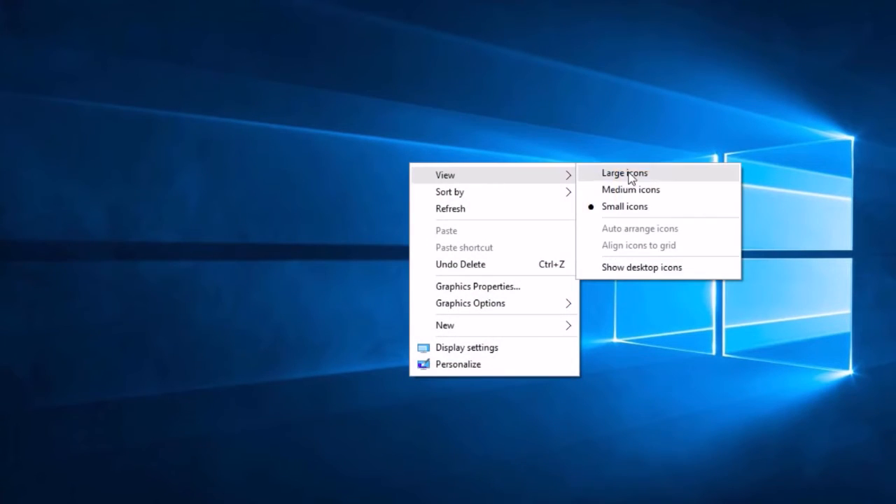
click(646, 268)
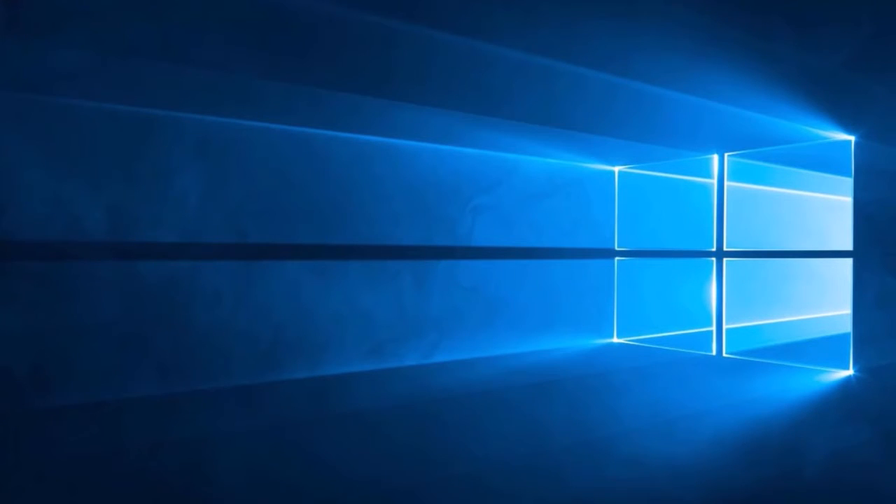
click(83, 502)
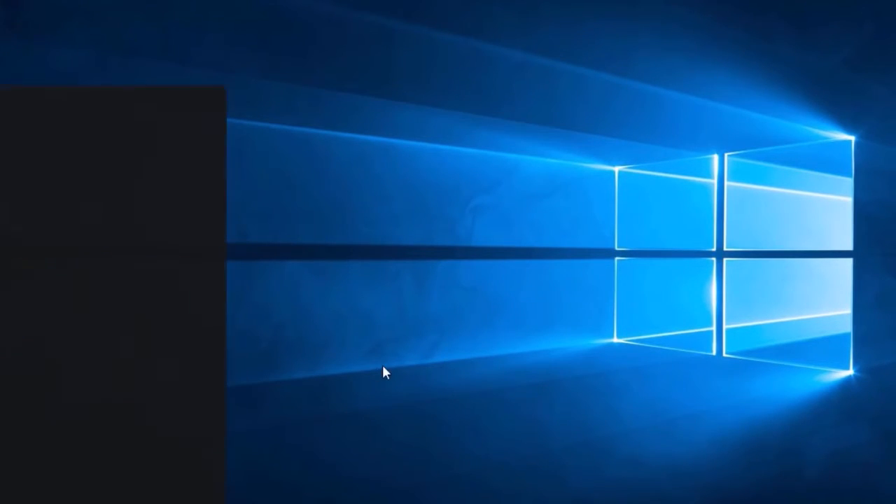
click(480, 315)
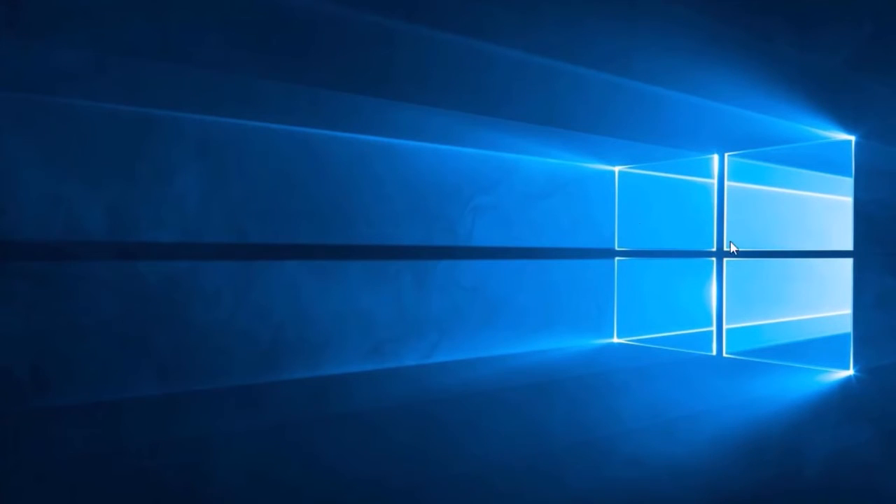